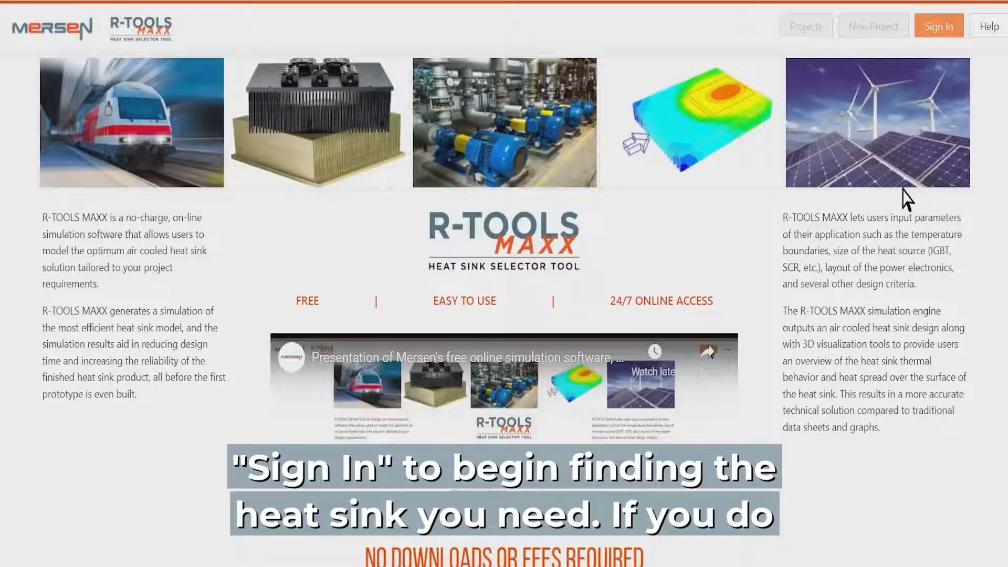
Sign in and set the type of the new aquasurf project to Aquasurf (Liquid Cold Plates)
{"action": "left_click", "coordinate": [949, 32]}
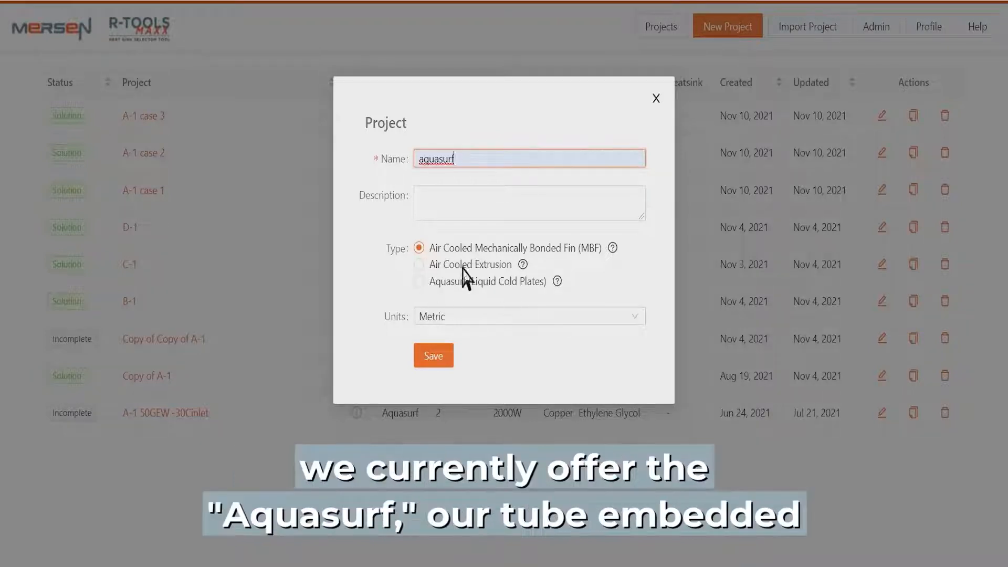
{"action": "left_click", "coordinate": [427, 285]}
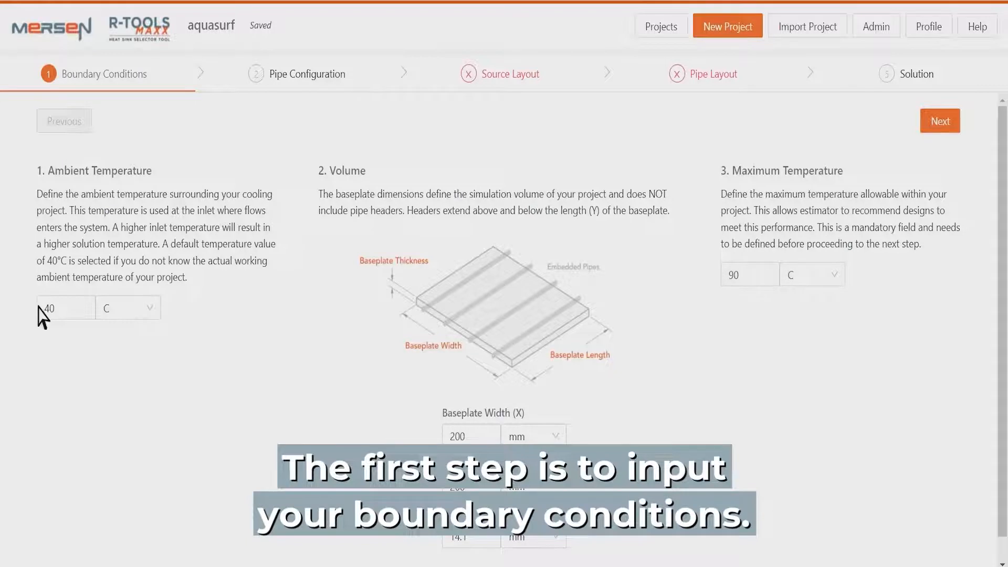
Go to the ambient temperature value, then look up the application engineering contacts in the help information and close it
{"action": "left_click", "coordinate": [55, 309]}
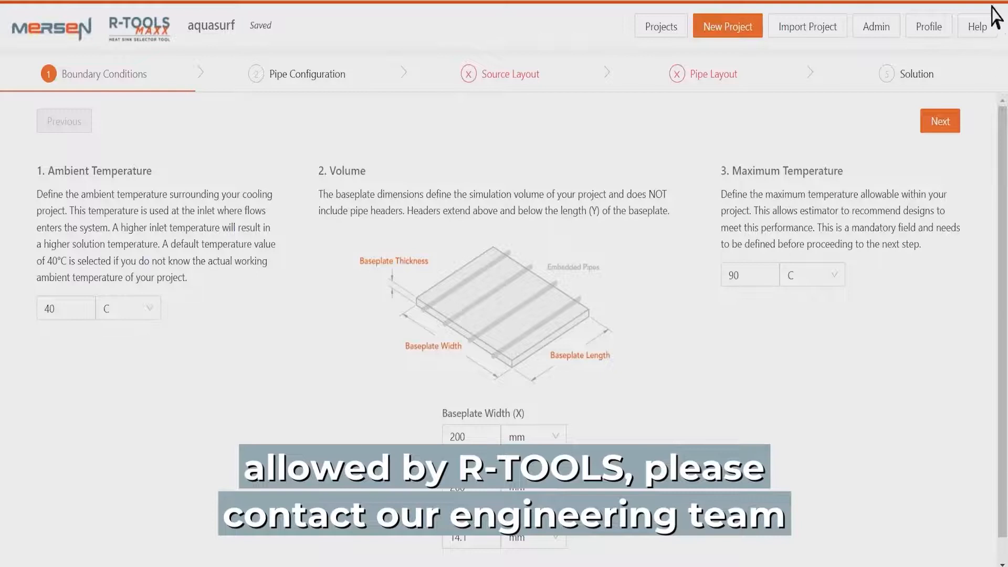
{"action": "left_click", "coordinate": [977, 27]}
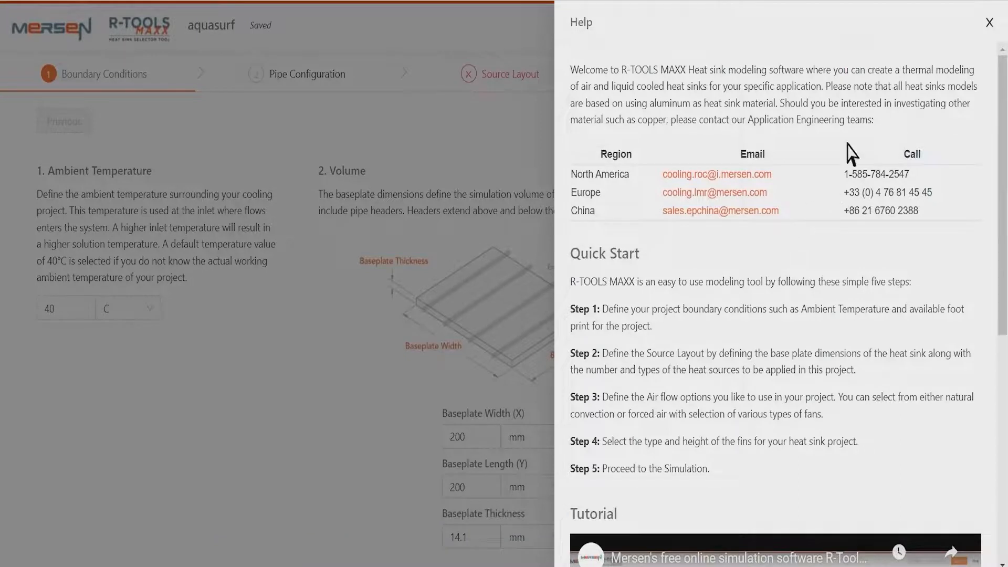
{"action": "left_click", "coordinate": [990, 23]}
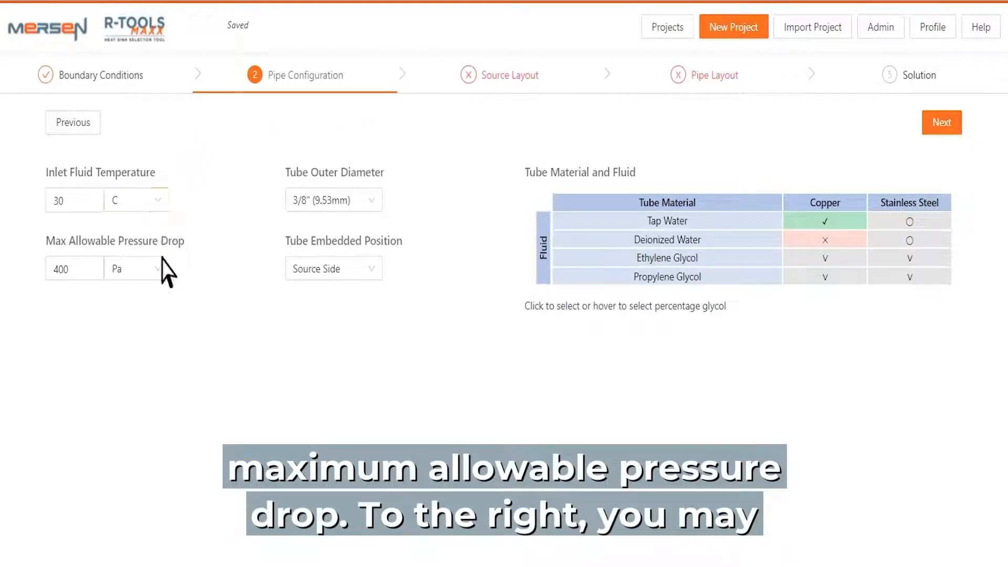
Keep the 3/8" (9.53mm) tube outer diameter and Source Side position, and select Deionized Water with Stainless Steel tubes
{"action": "left_click", "coordinate": [374, 207]}
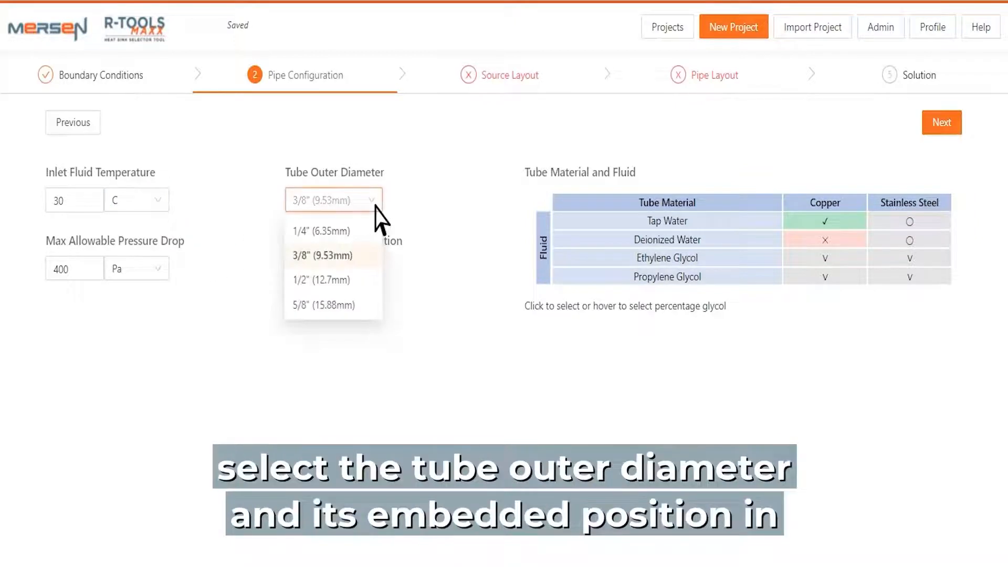
{"action": "left_click", "coordinate": [375, 208]}
{"action": "left_click", "coordinate": [378, 268]}
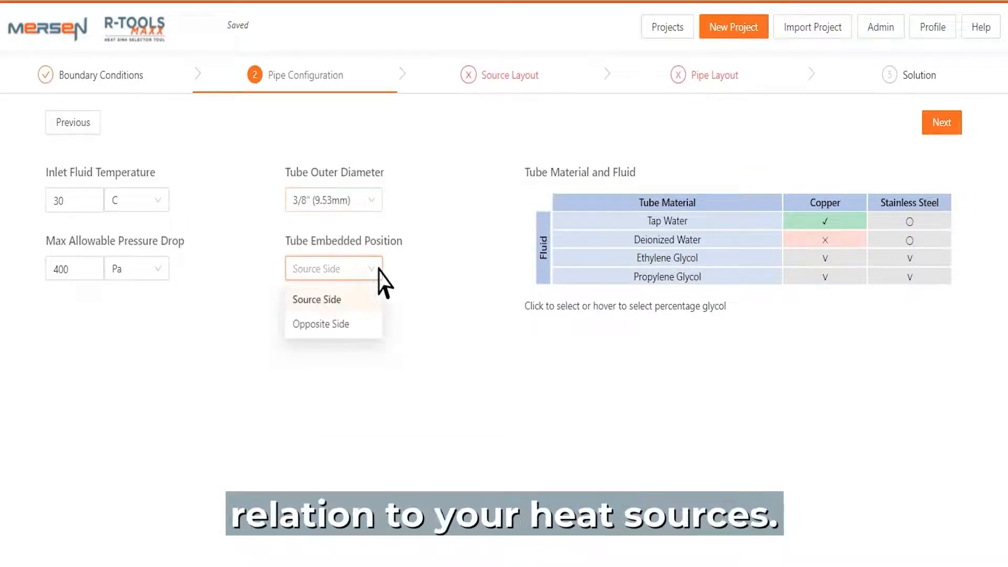
{"action": "left_click", "coordinate": [379, 269]}
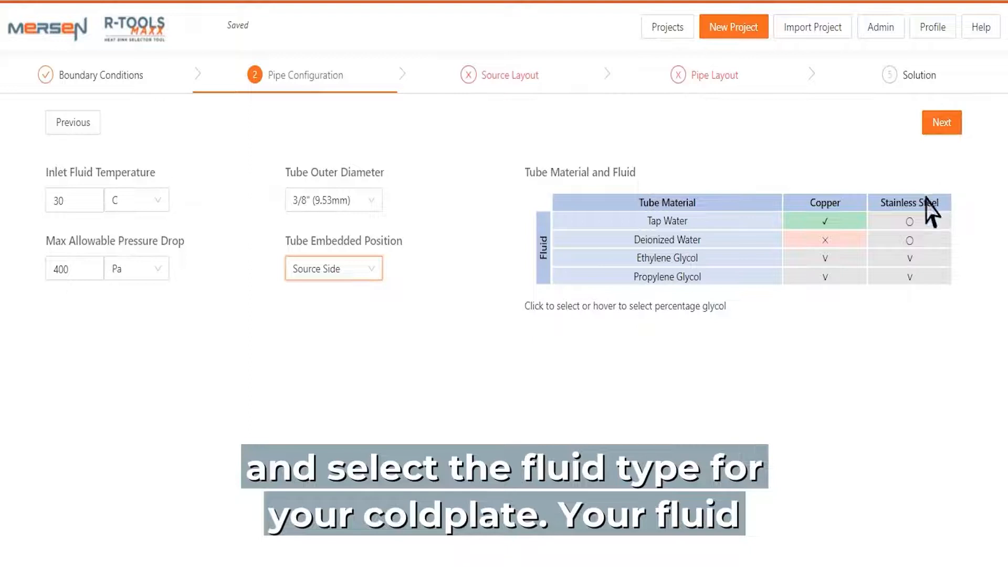
{"action": "left_click", "coordinate": [912, 240]}
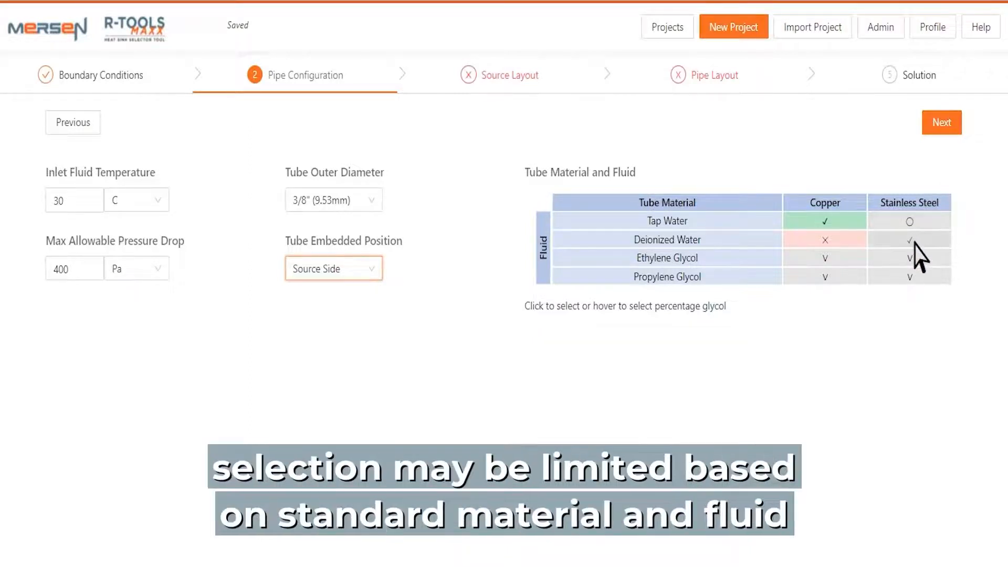
{"action": "mouse_move", "coordinate": [916, 259]}
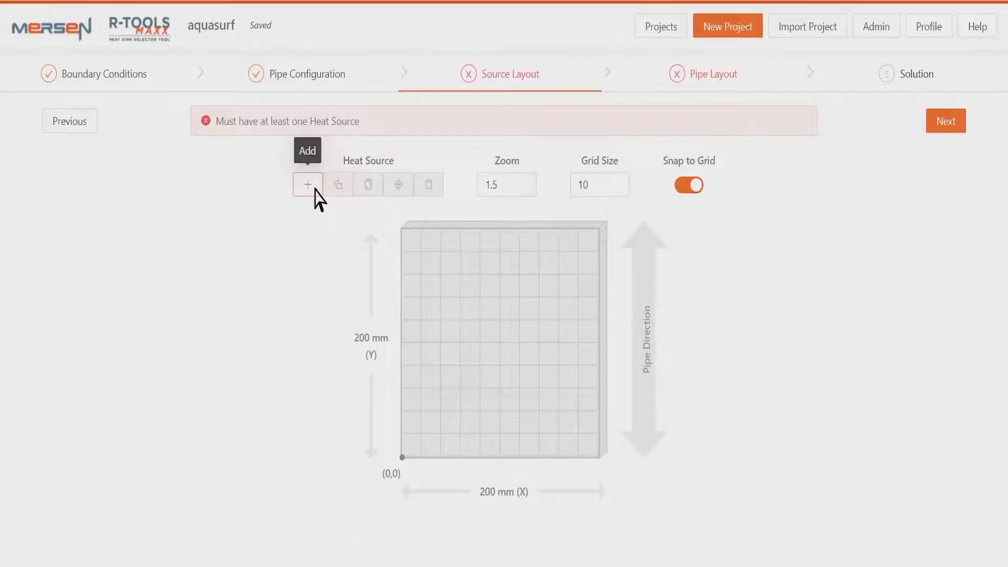
Add a heat source to the baseplate, view its properties, and move it from the origin corner to near the plate's centre
{"action": "left_click", "coordinate": [310, 187]}
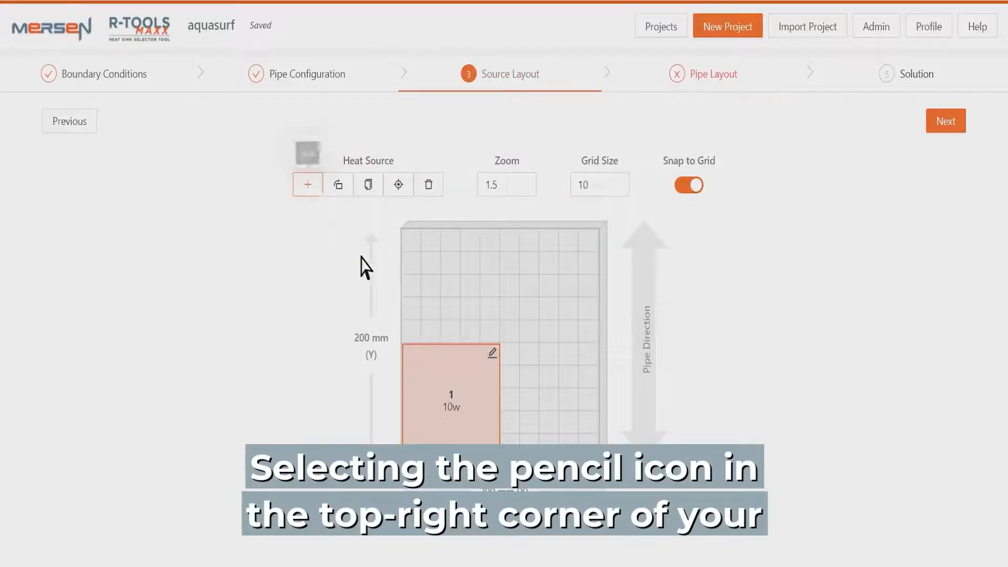
{"action": "left_click", "coordinate": [494, 354]}
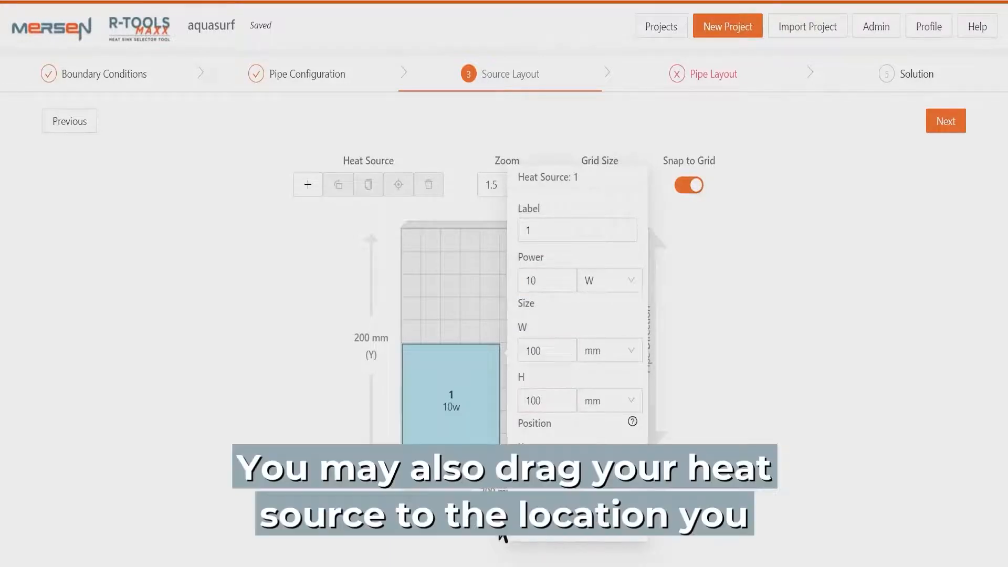
{"action": "left_click", "coordinate": [499, 536]}
{"action": "left_click", "coordinate": [455, 402]}
{"action": "left_click_drag", "start_coordinate": [454, 396], "coordinate": [502, 334]}
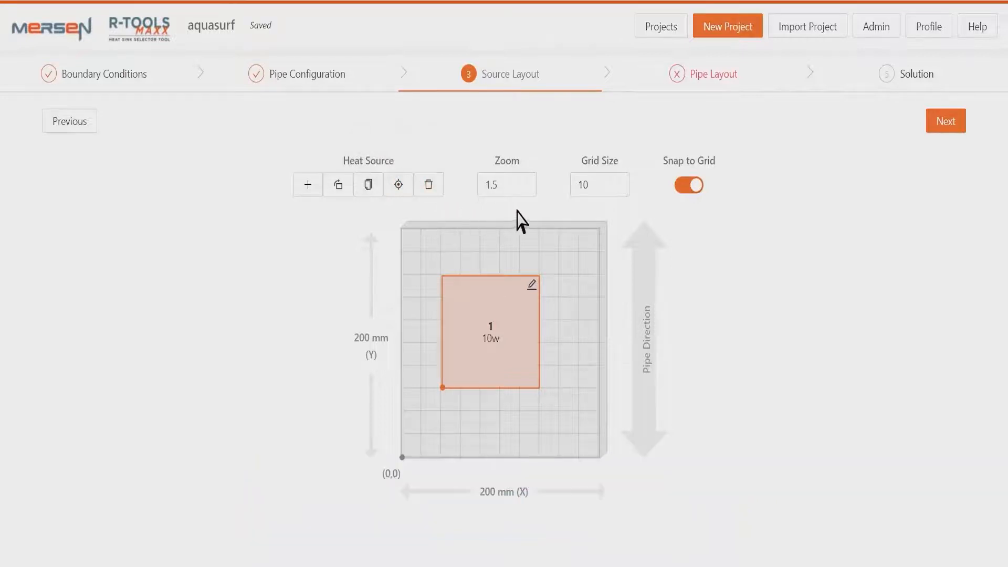
Try the baseplate zoom at 1.0 and restore it to 1.5, and switch Snap to Grid off and on again
{"action": "left_click", "coordinate": [536, 191]}
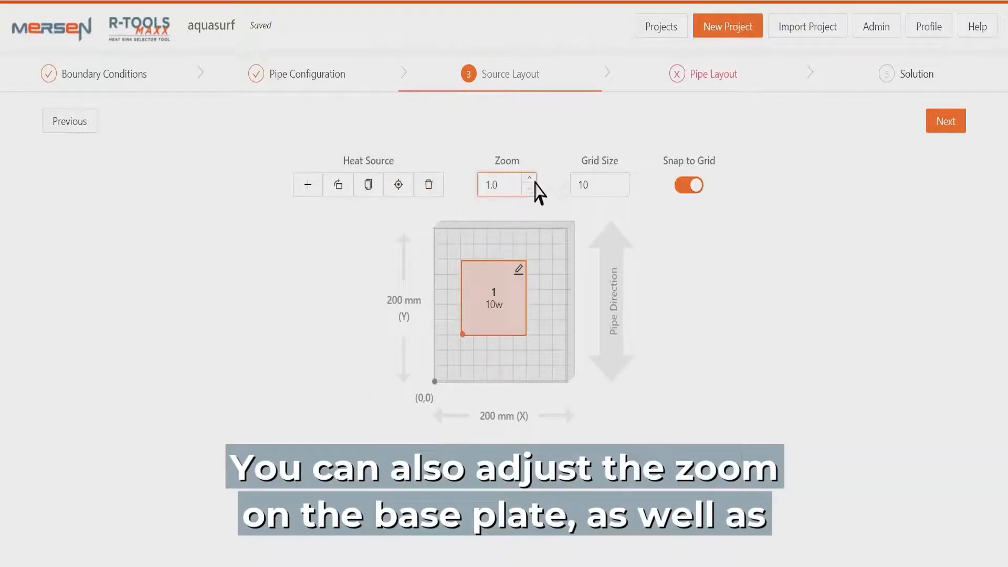
{"action": "left_click", "coordinate": [534, 180]}
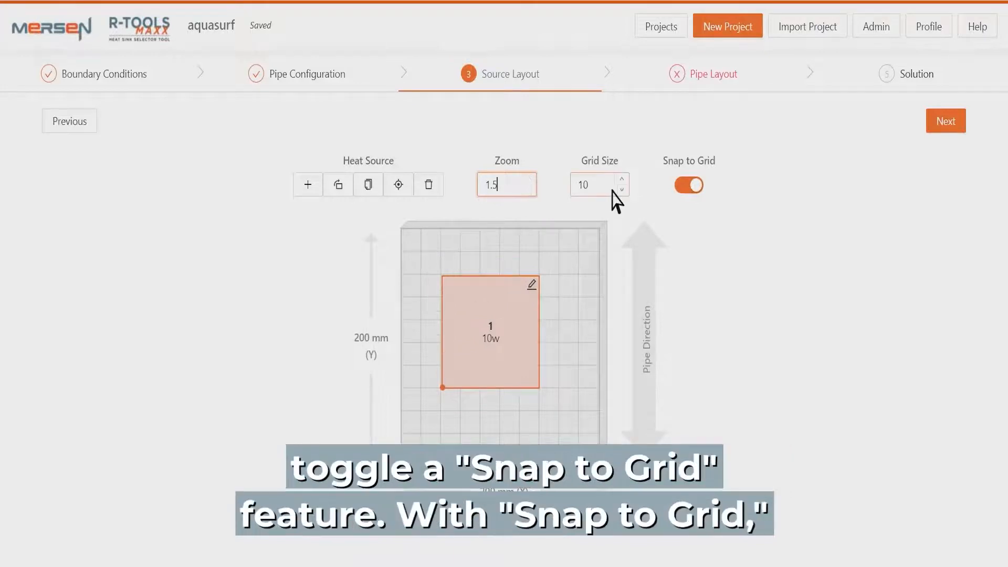
{"action": "left_click", "coordinate": [694, 186]}
{"action": "left_click", "coordinate": [692, 189]}
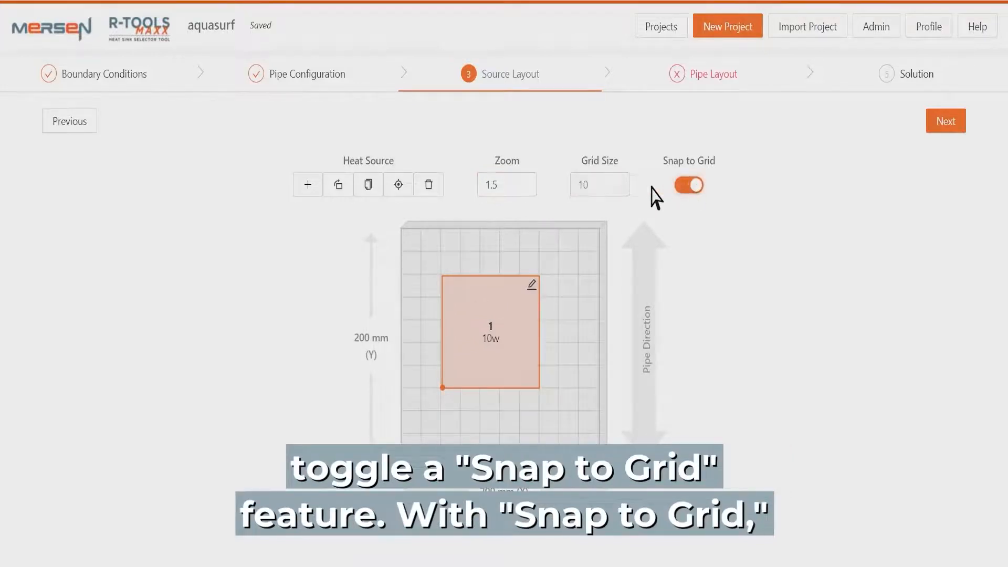
Set the grid size to 13 and move heat source 1 slightly further along the X direction of the baseplate
{"action": "left_click", "coordinate": [625, 180]}
{"action": "left_click", "coordinate": [625, 180]}
{"action": "left_click", "coordinate": [625, 180]}
{"action": "left_click_drag", "start_coordinate": [509, 352], "coordinate": [529, 322]}
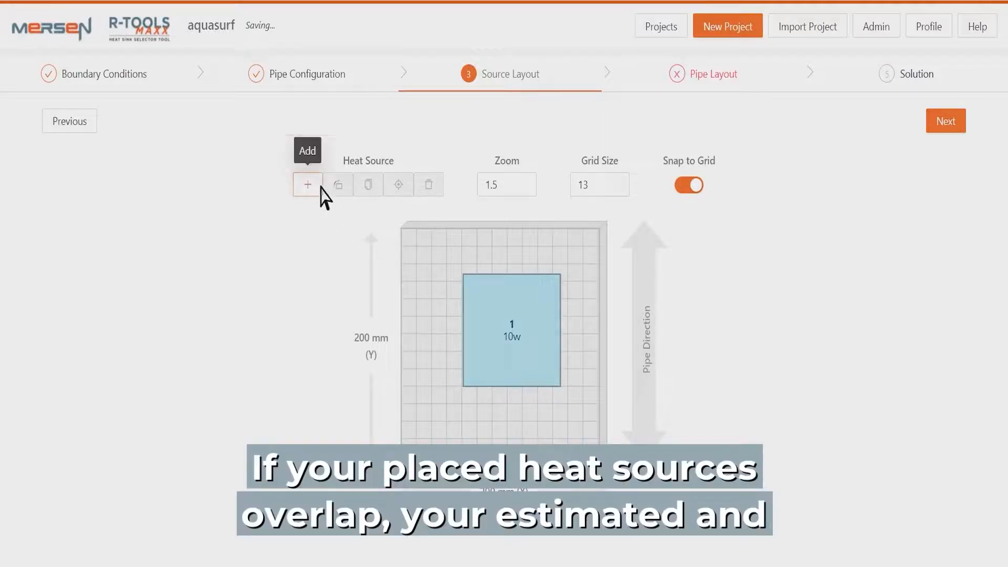
Add a second heat source overlapping the first one at the baseplate, and delete it
{"action": "left_click", "coordinate": [320, 191]}
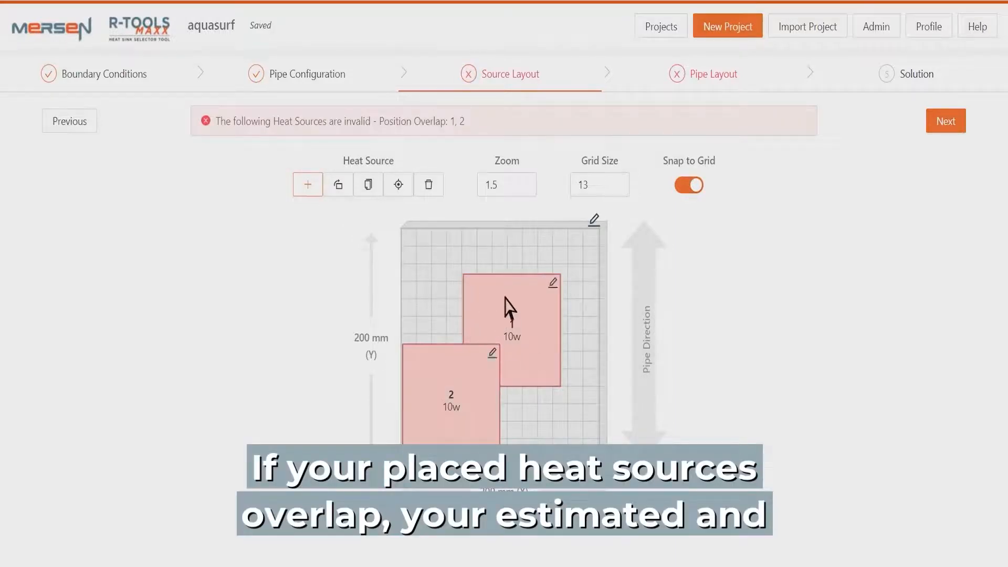
{"action": "left_click", "coordinate": [479, 357]}
{"action": "left_click", "coordinate": [479, 357]}
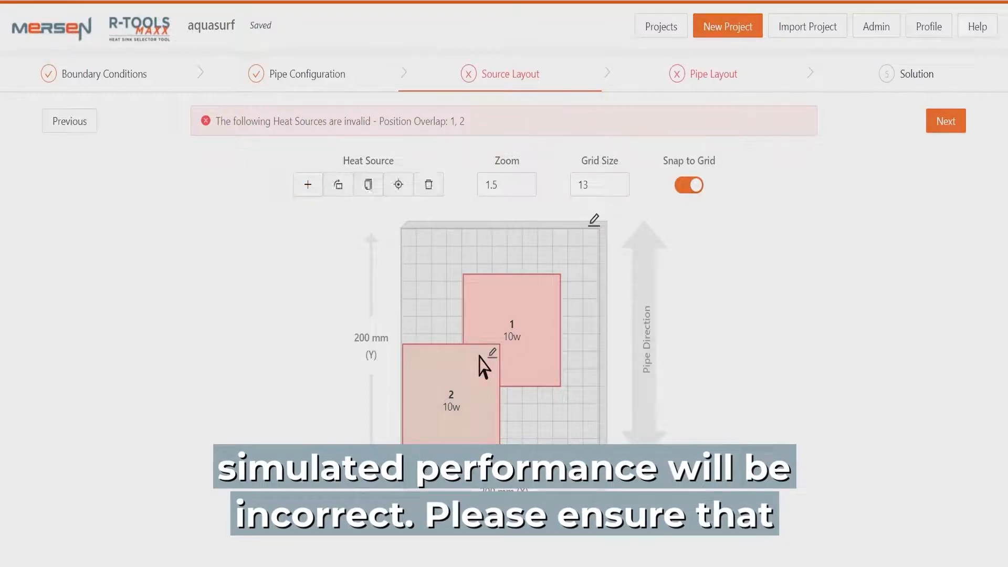
{"action": "left_click", "coordinate": [429, 184]}
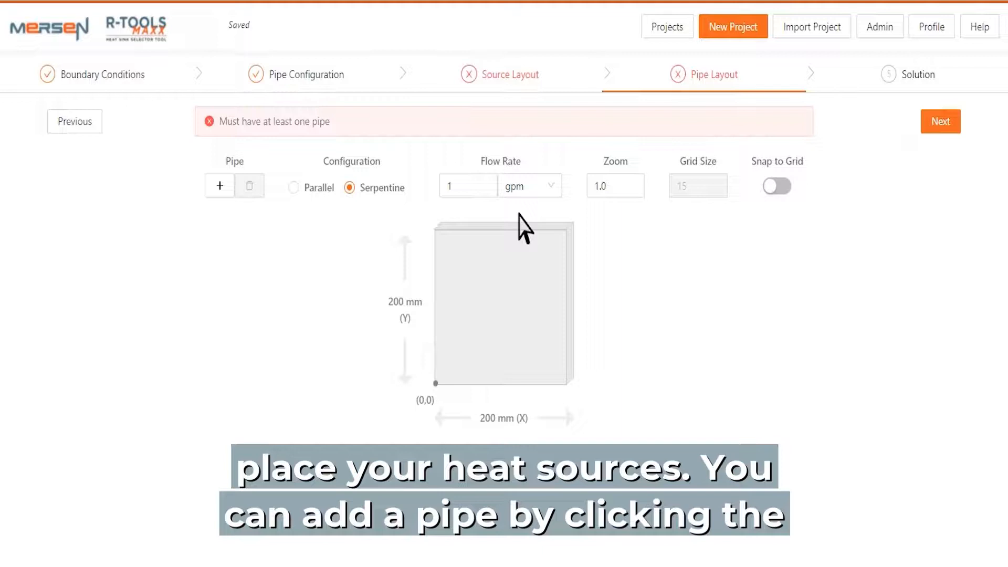
Add a pipe to the baseplate and move it in X to about a quarter of the plate's width
{"action": "left_click", "coordinate": [231, 193]}
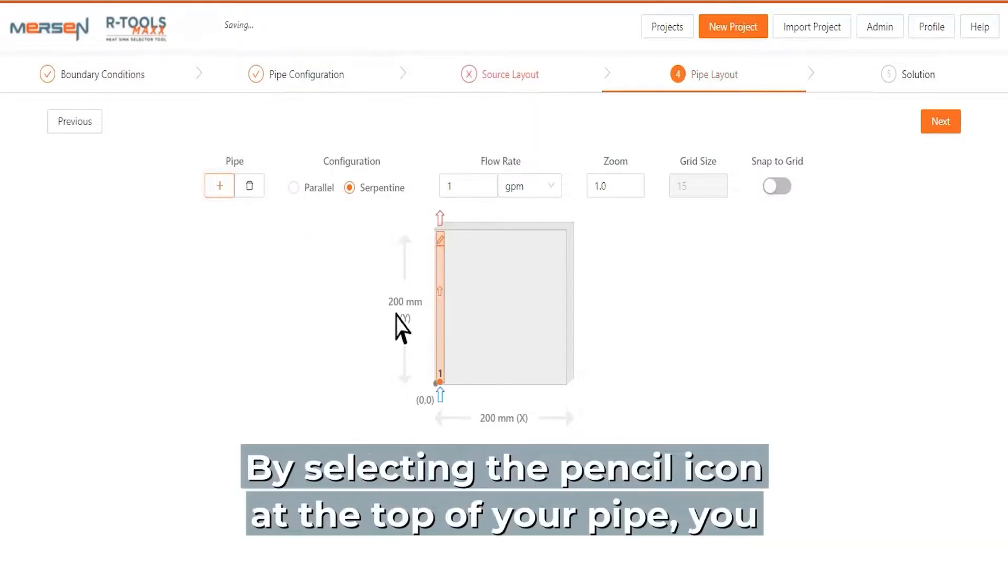
{"action": "left_click", "coordinate": [446, 241]}
{"action": "left_click", "coordinate": [447, 241]}
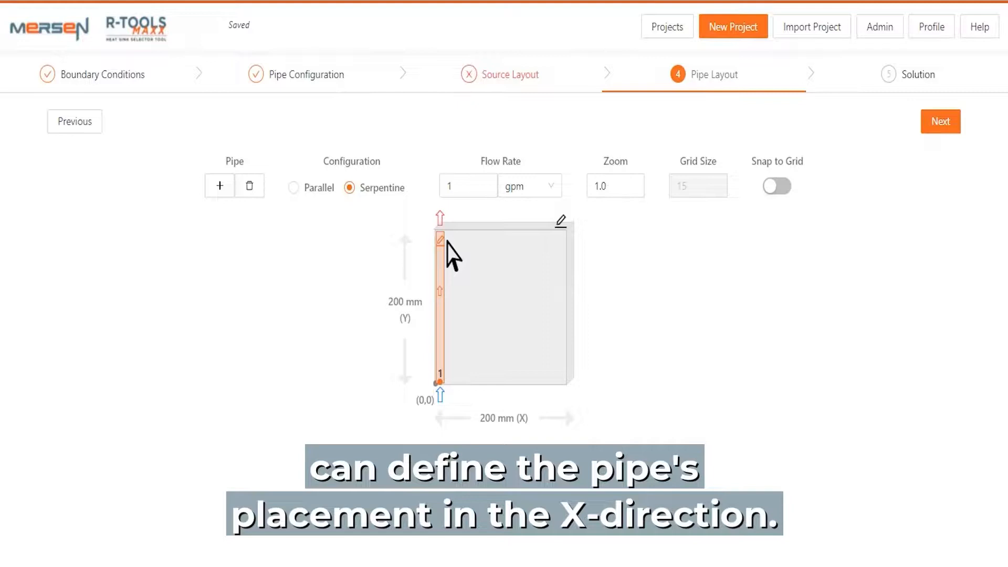
{"action": "left_click_drag", "start_coordinate": [448, 264], "coordinate": [482, 256]}
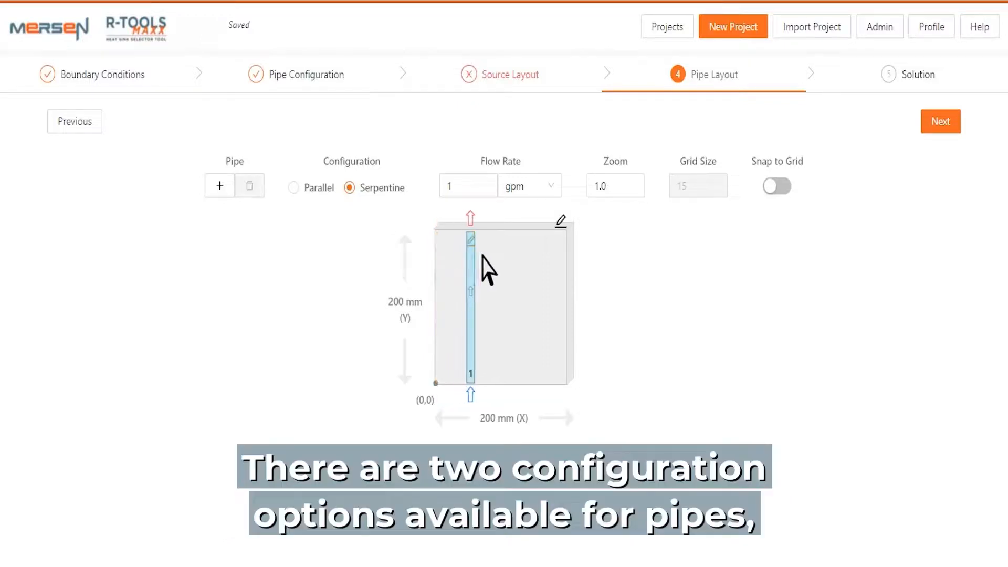
Keep the Serpentine pipe configuration and set the flow rate to 3 gpm
{"action": "left_click", "coordinate": [326, 188]}
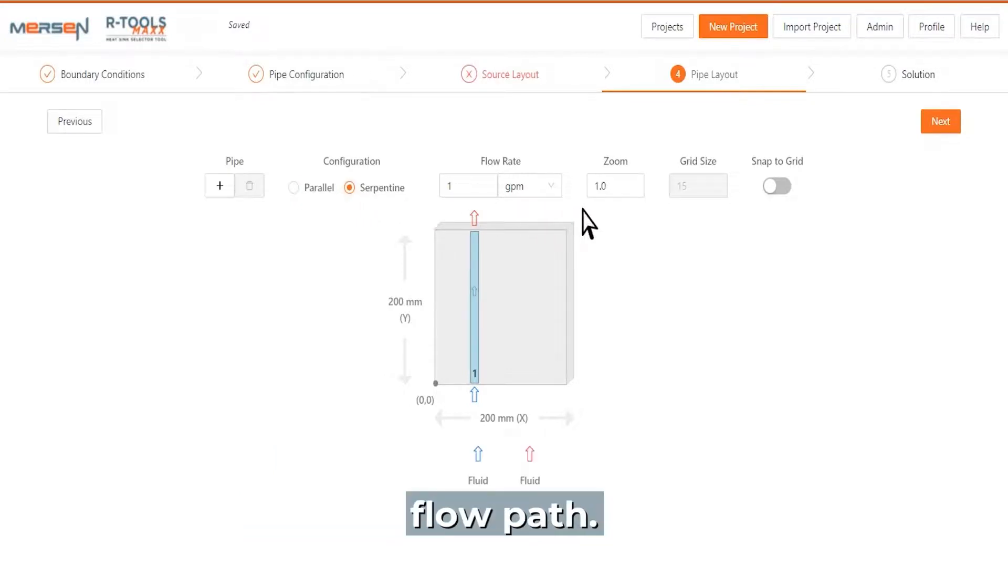
{"action": "left_click", "coordinate": [494, 191]}
{"action": "left_click", "coordinate": [496, 181]}
{"action": "left_click", "coordinate": [496, 181]}
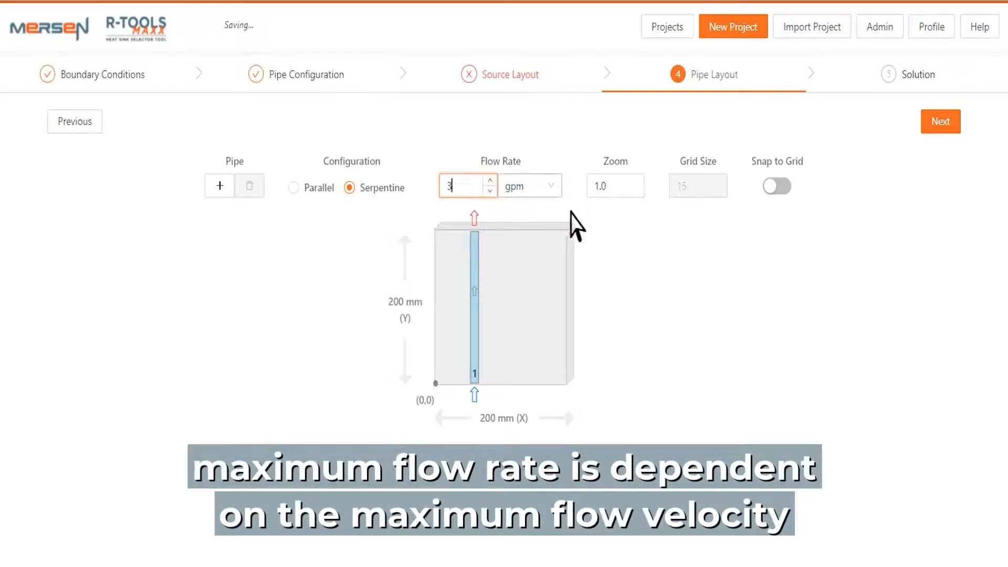
{"action": "left_click", "coordinate": [559, 190]}
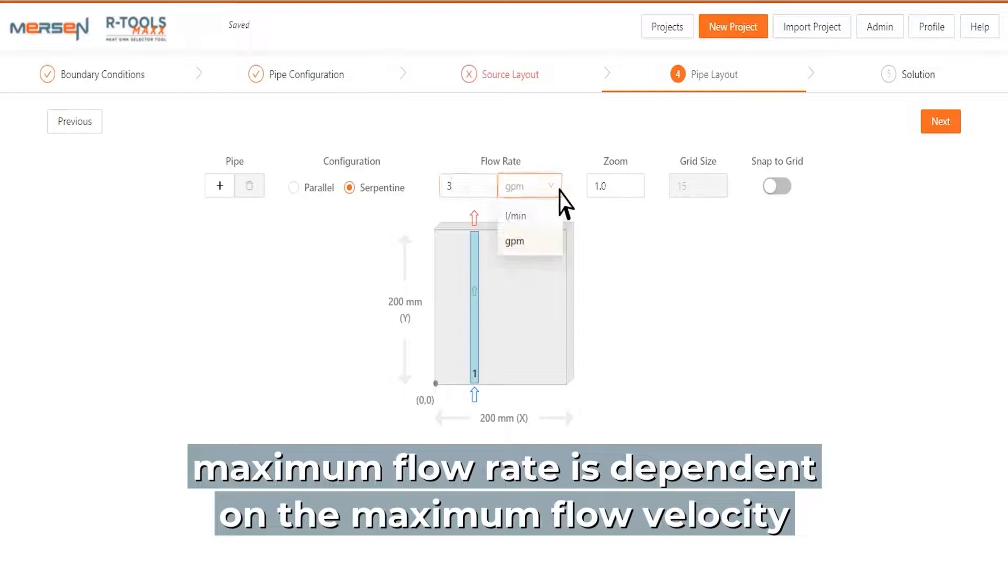
{"action": "left_click", "coordinate": [559, 192]}
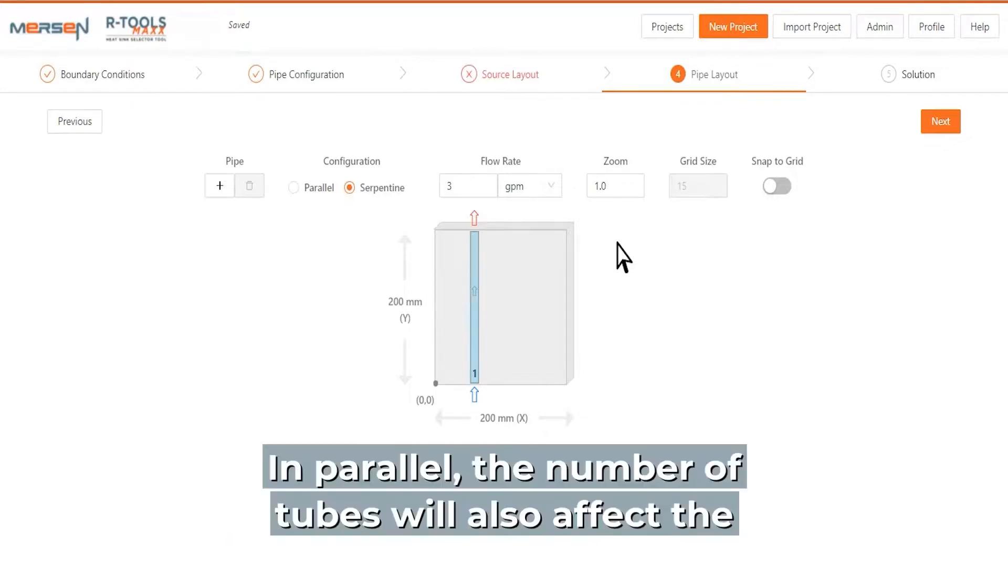
Add a second pipe and place it just past the middle of the baseplate, parallel to pipe 1
{"action": "left_click", "coordinate": [231, 185]}
{"action": "left_click_drag", "start_coordinate": [441, 257], "coordinate": [517, 261]}
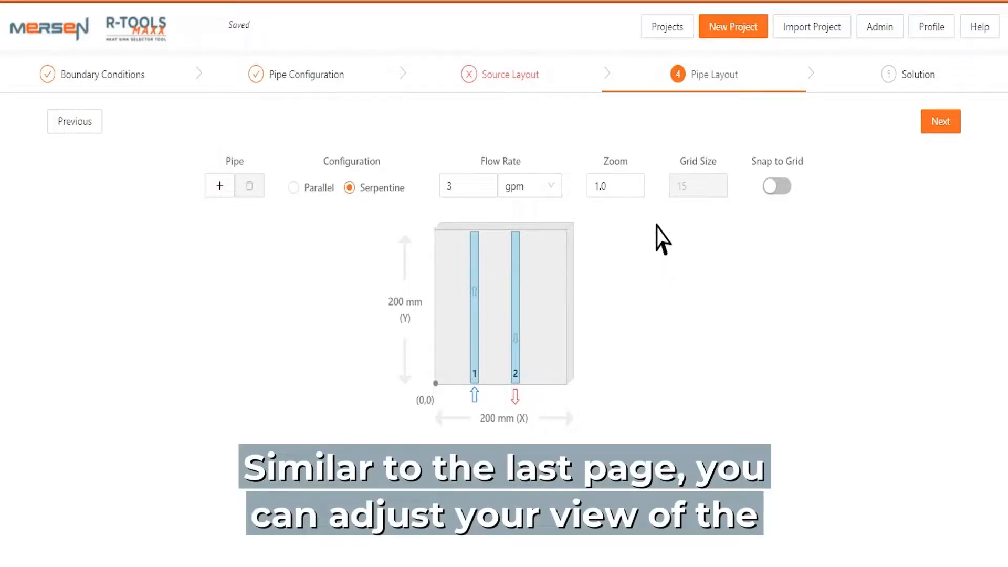
Enable Snap to Grid with a grid size of 15 and move pipe 2 further away from pipe 1
{"action": "left_click", "coordinate": [639, 181]}
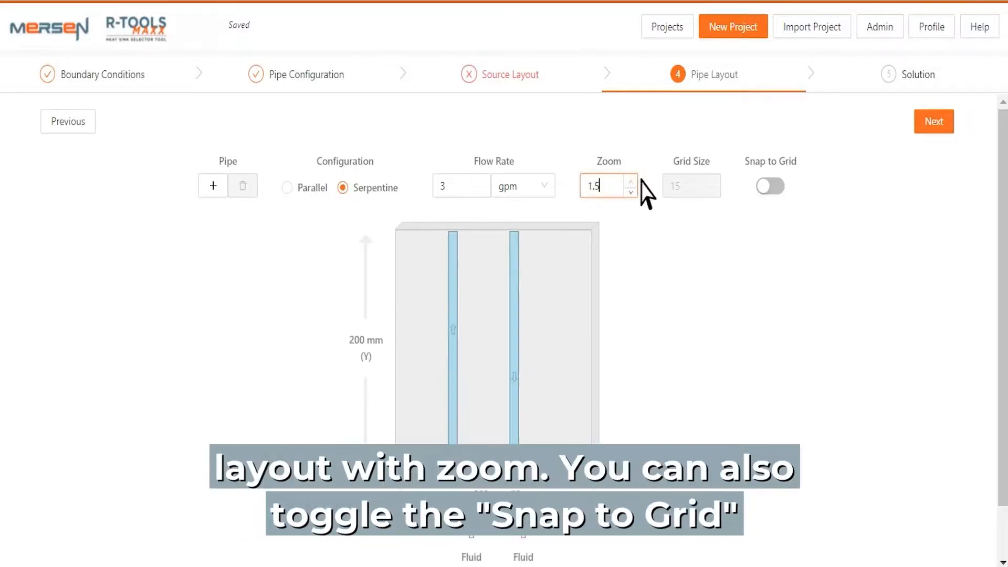
{"action": "left_click", "coordinate": [635, 192]}
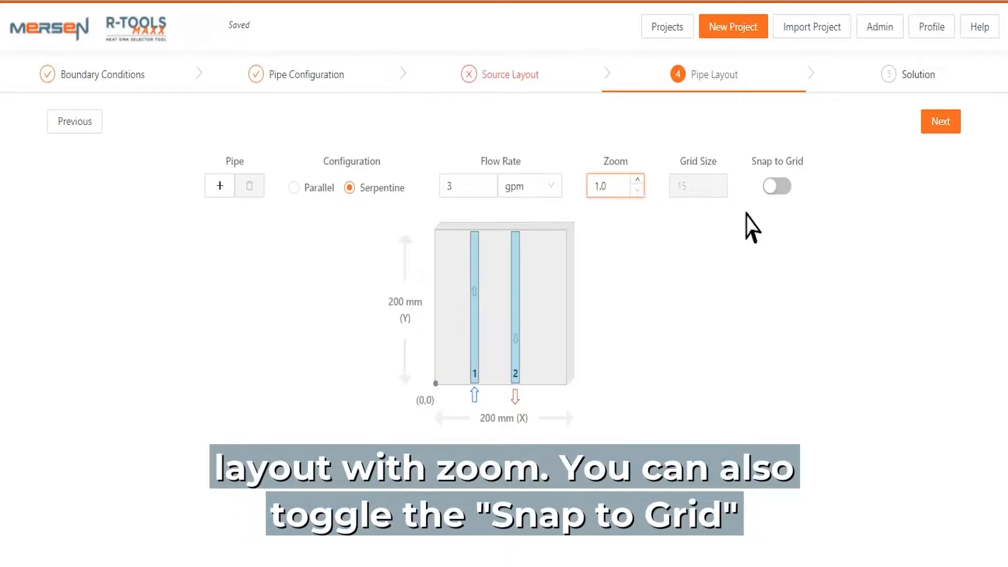
{"action": "left_click", "coordinate": [777, 186]}
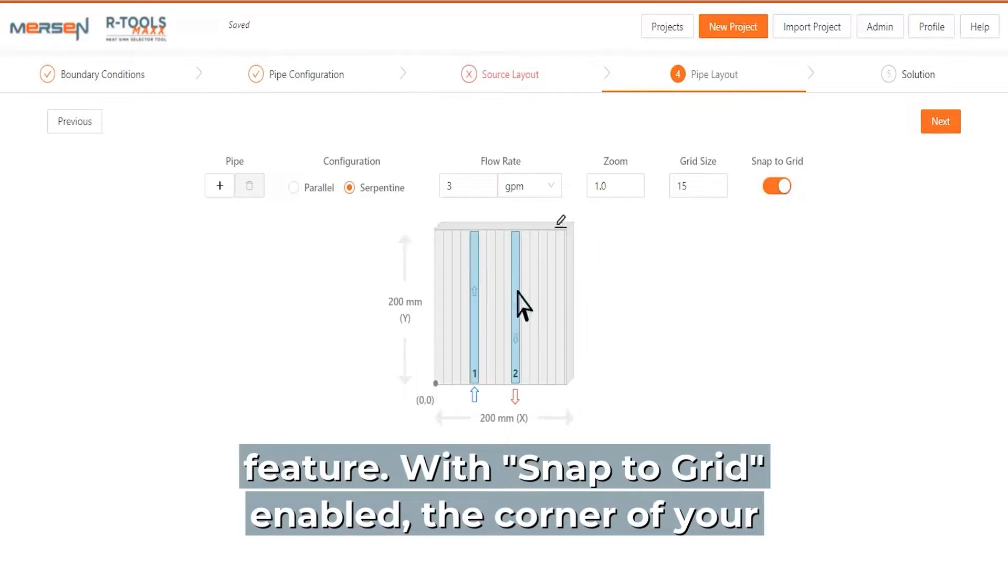
{"action": "left_click_drag", "start_coordinate": [522, 290], "coordinate": [534, 288]}
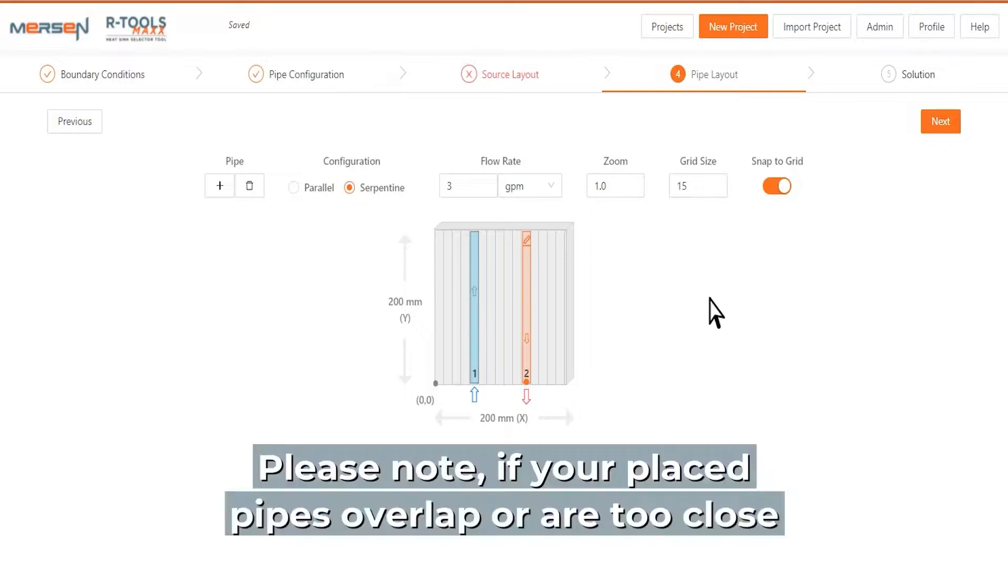
{"action": "mouse_move", "coordinate": [536, 294]}
{"action": "left_mouse_down"}
{"action": "mouse_move", "coordinate": [488, 292]}
{"action": "mouse_move", "coordinate": [500, 299]}
{"action": "mouse_move", "coordinate": [534, 286]}
{"action": "left_mouse_up"}
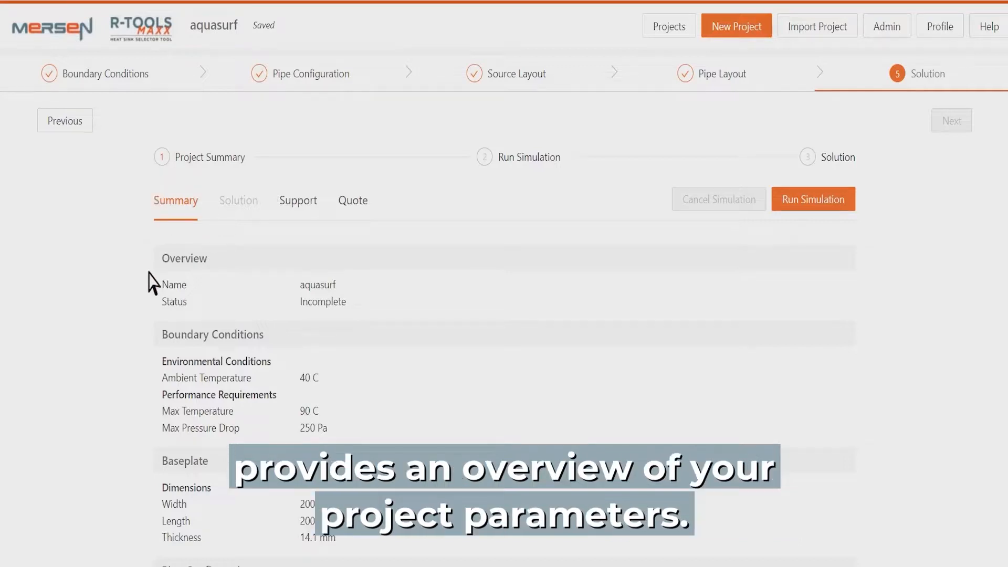
Review the project summary, including boundary conditions, baseplate, pipe configuration, pipe layout and heat sources
{"action": "scroll", "coordinate": [154, 285], "scroll_direction": "down", "scroll_amount": 7}
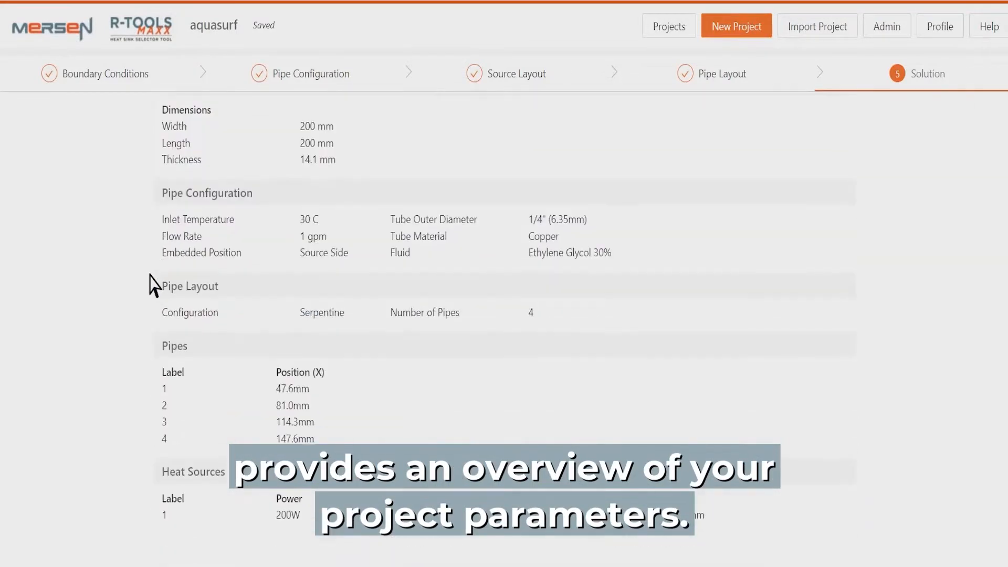
{"action": "scroll", "coordinate": [154, 285], "scroll_direction": "up", "scroll_amount": 8}
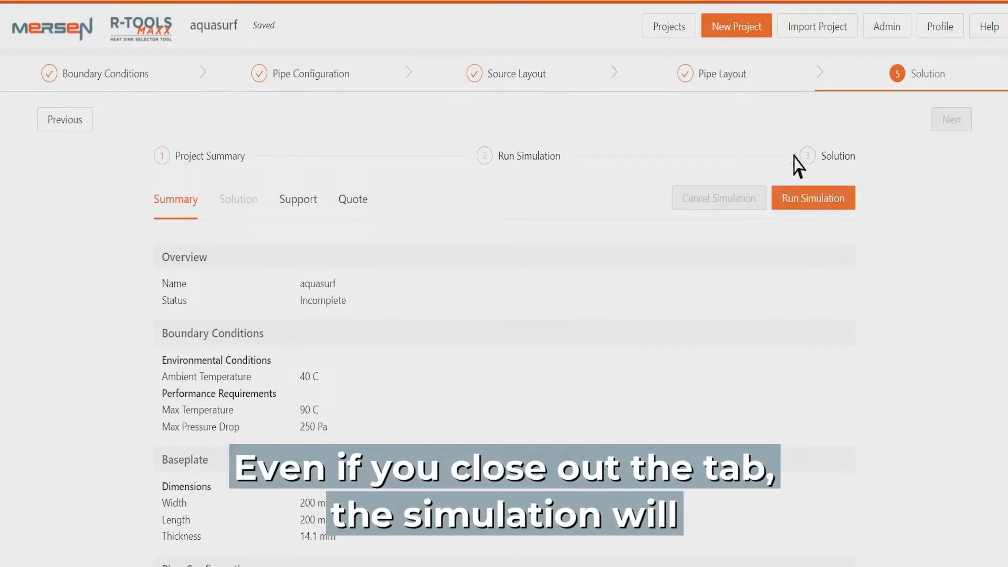
Run the simulation of the aquasurf project and dismiss the progress window once it has finished
{"action": "left_click", "coordinate": [814, 202]}
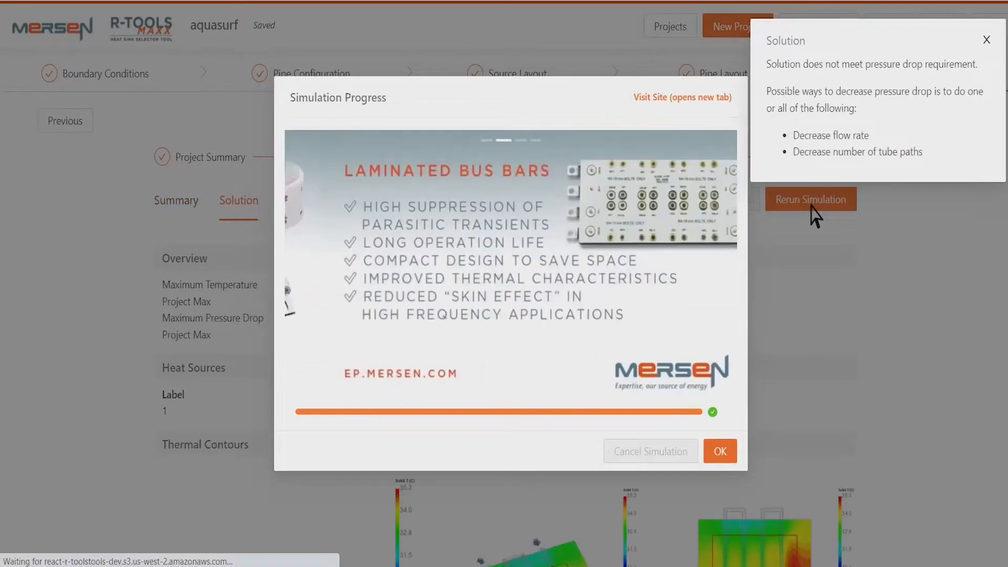
{"action": "left_click", "coordinate": [729, 455]}
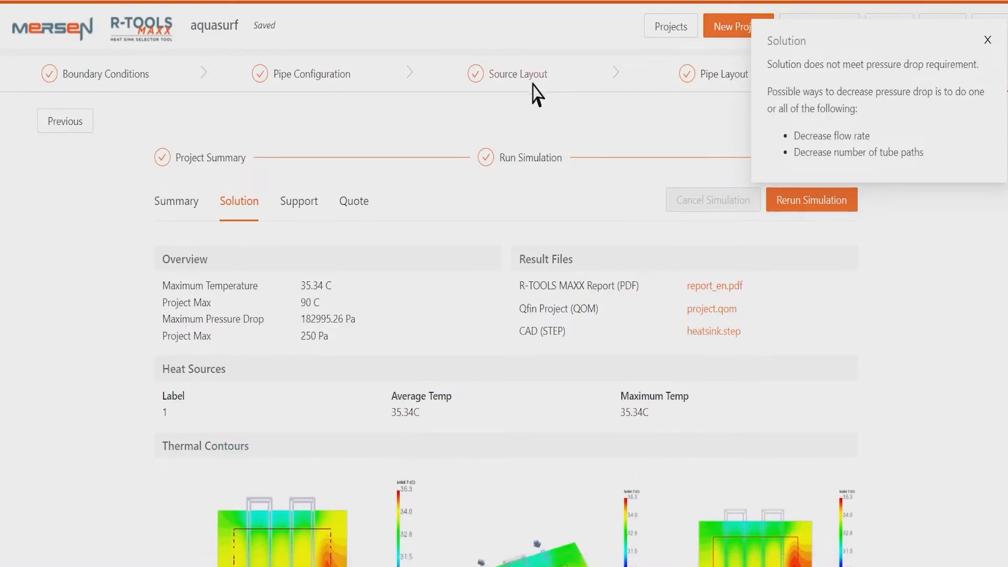
Try to change the power of heat source 1 to 201 W, rejecting the edit to keep the current solution
{"action": "left_click", "coordinate": [527, 81]}
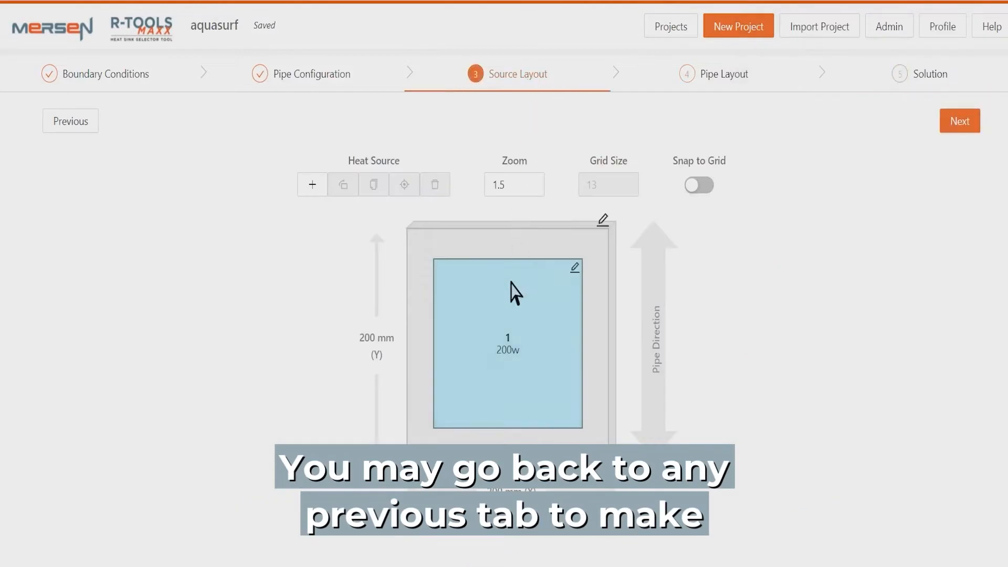
{"action": "left_click", "coordinate": [581, 271]}
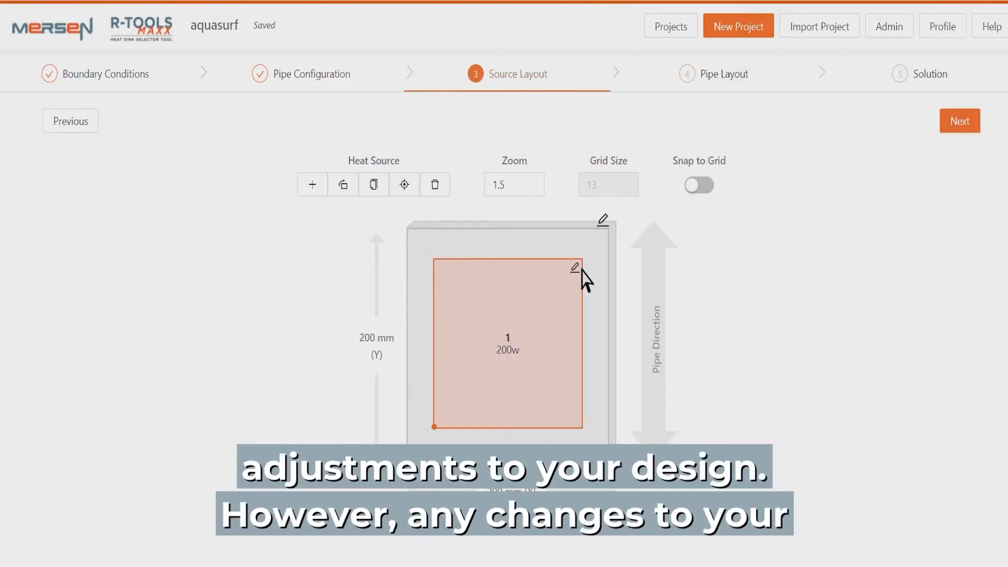
{"action": "left_click", "coordinate": [654, 191]}
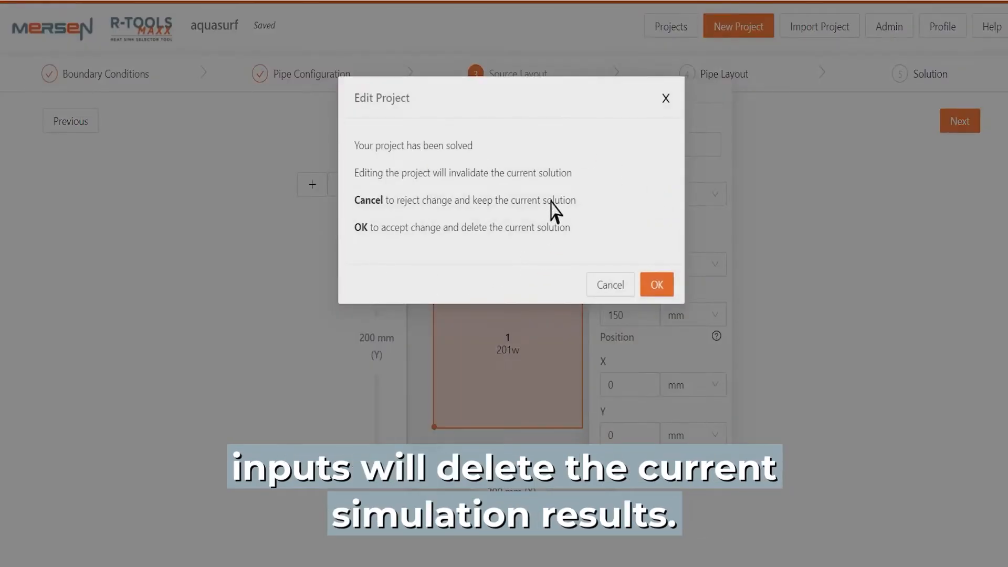
{"action": "left_click", "coordinate": [607, 289]}
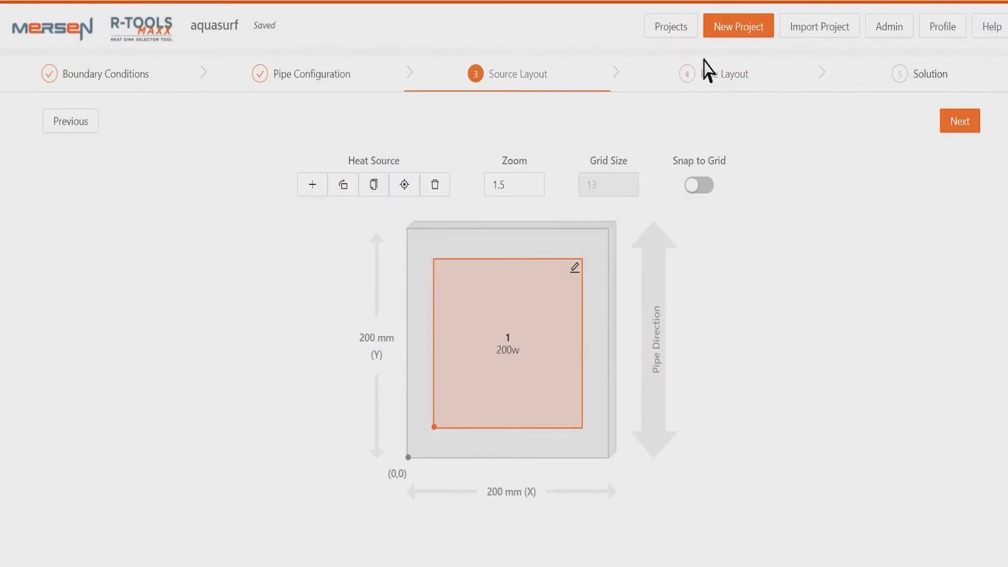
Return to the project list and make a copy of the aquasurf project
{"action": "left_click", "coordinate": [669, 35]}
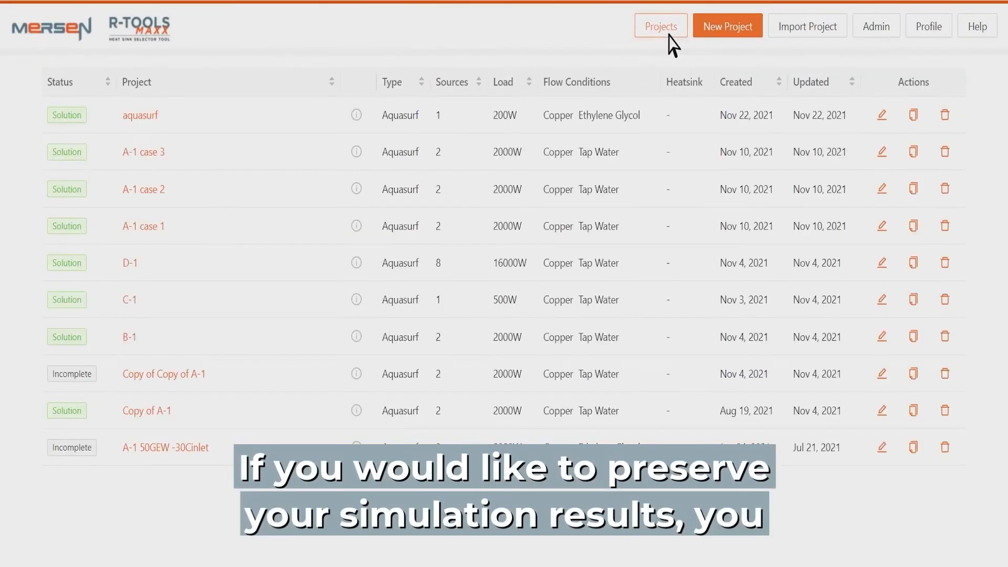
{"action": "left_click", "coordinate": [916, 117]}
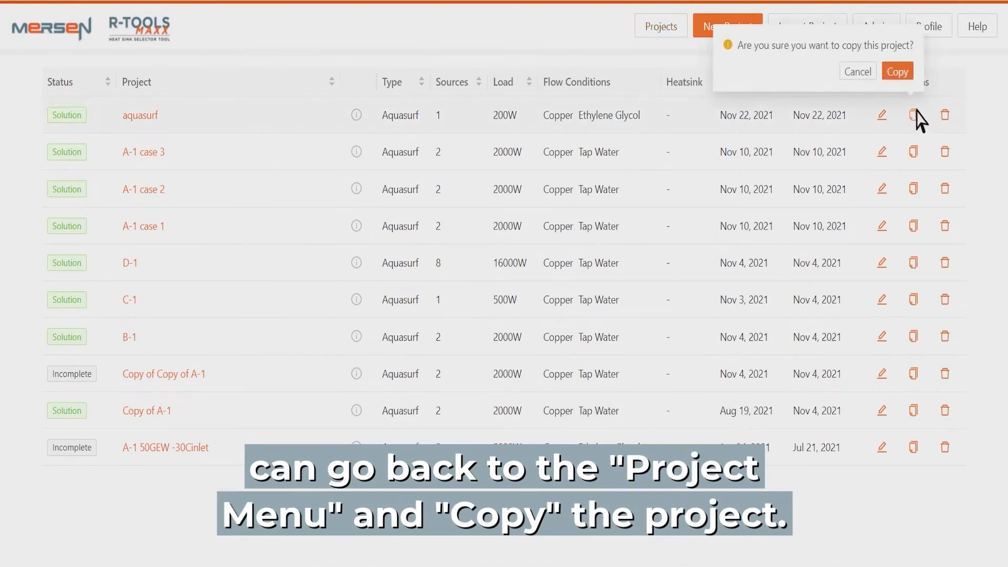
{"action": "left_click", "coordinate": [909, 72]}
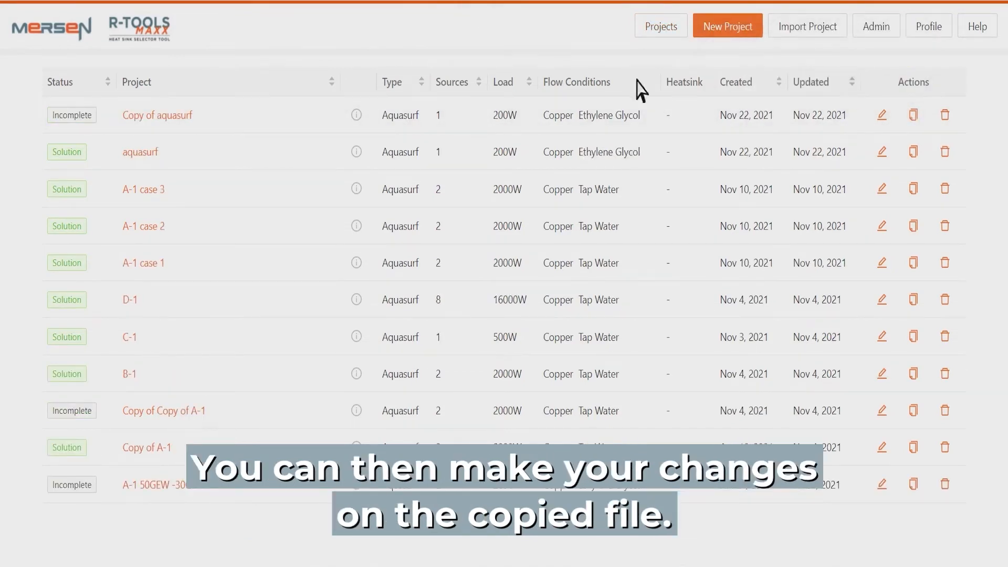
Open the solved aquasurf project and display its quote request form
{"action": "left_click", "coordinate": [179, 115]}
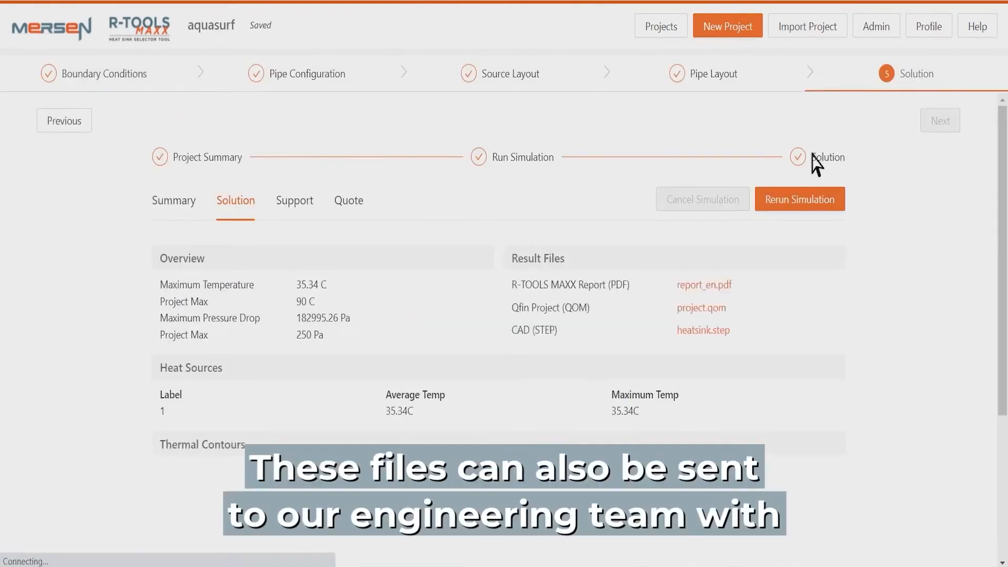
{"action": "left_click", "coordinate": [349, 202]}
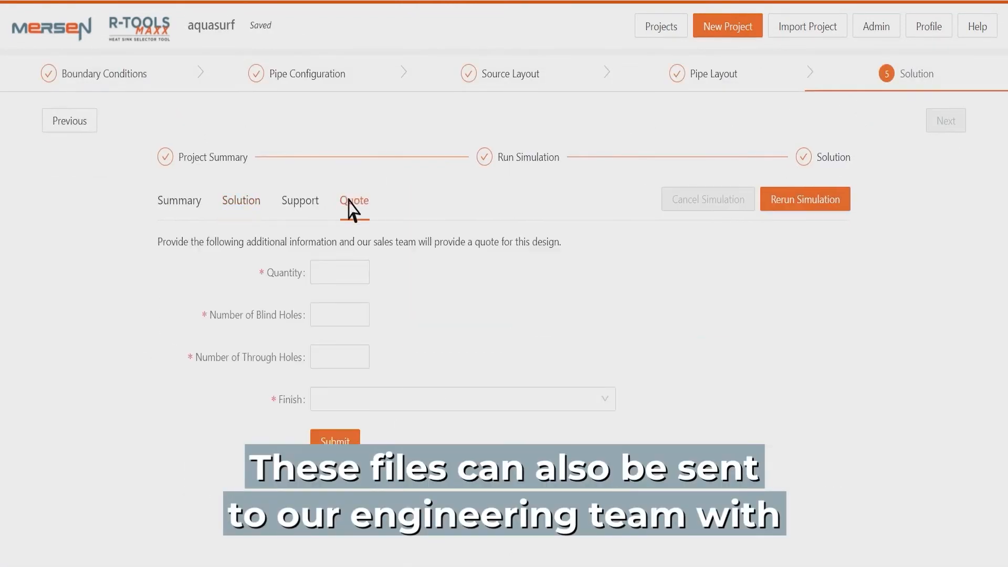